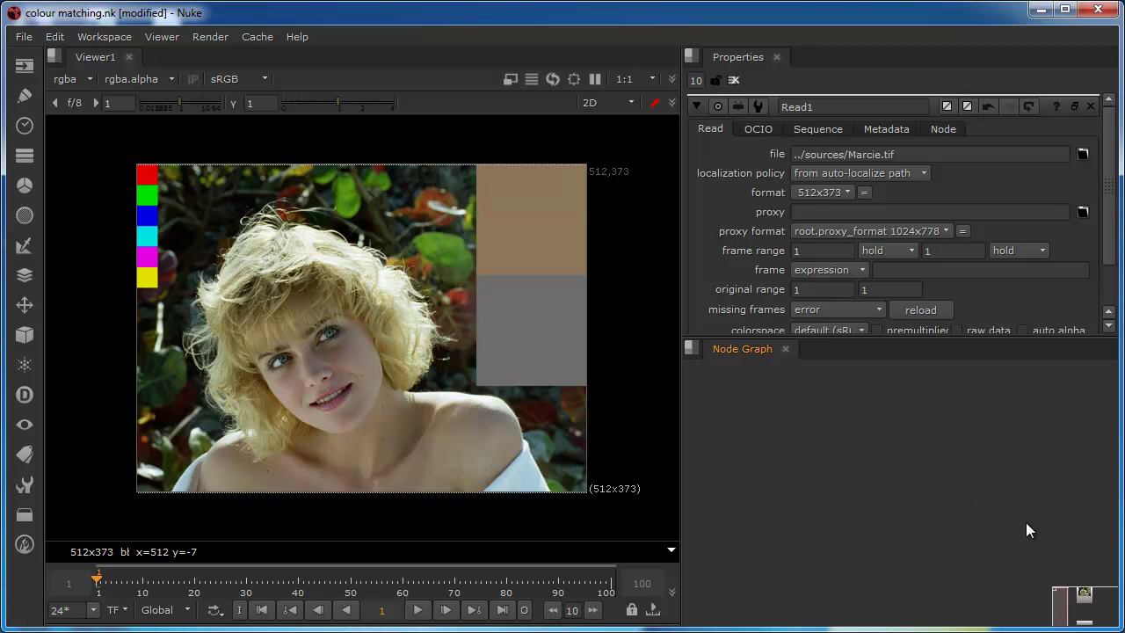
# Frame Read1 and Viewer1 in the Node Graph, then zoom around the portrait to inspect a region.
pyautogui.moveTo(1071, 618); pyautogui.dragTo(875, 543, button='middle')
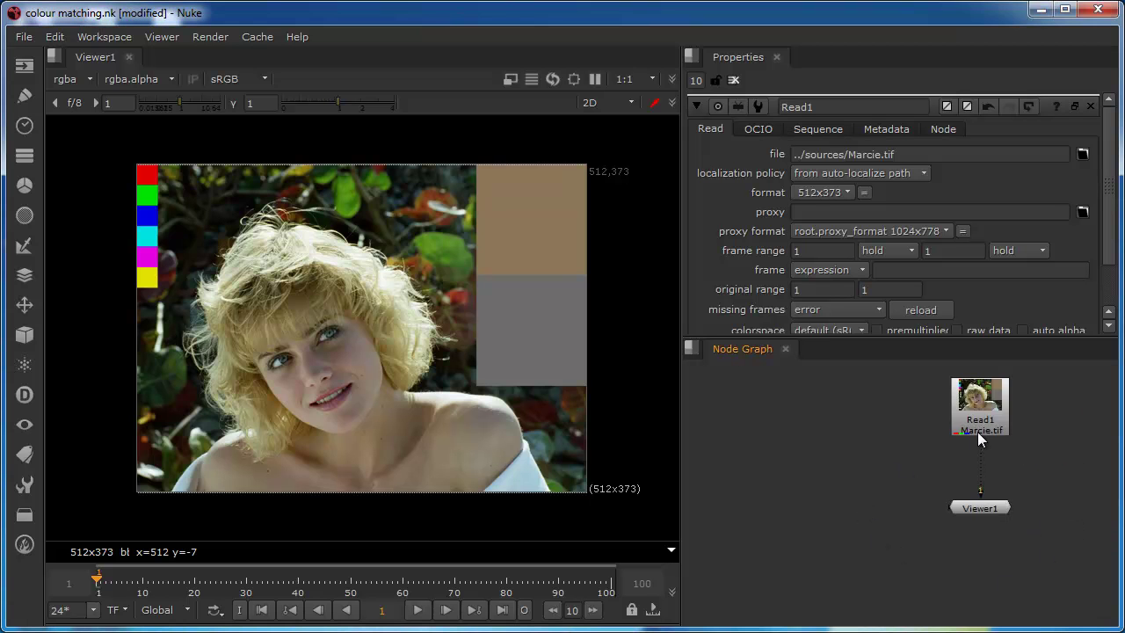
pyautogui.moveTo(977, 431); pyautogui.dragTo(881, 435, button='middle')
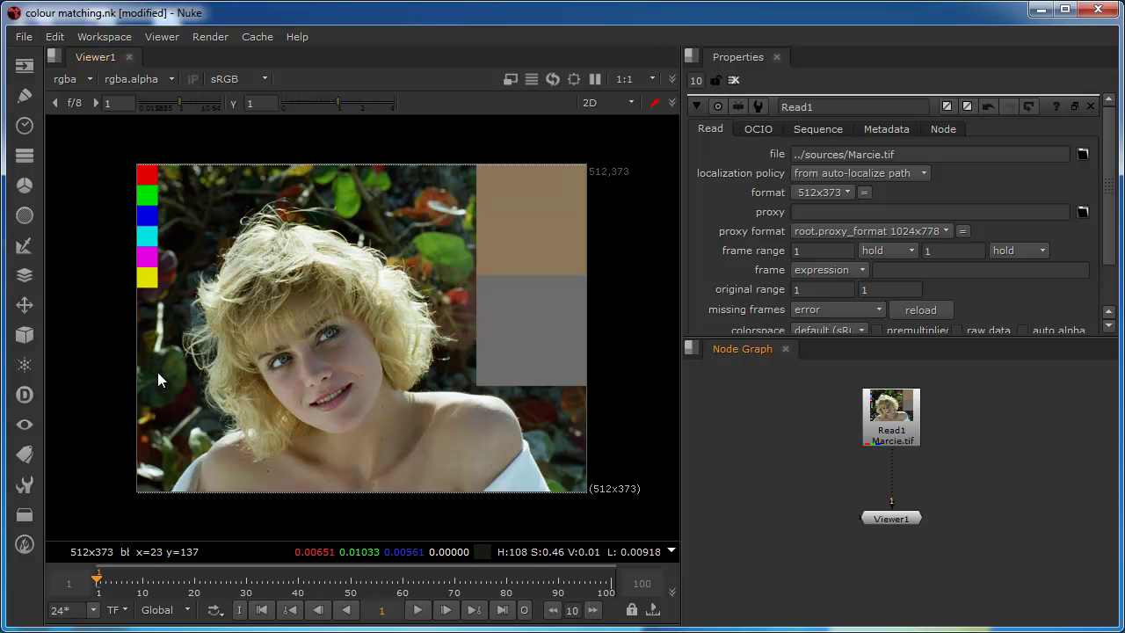
pyautogui.scroll(2, 128, 364)
pyautogui.scroll(-3, 364, 420)
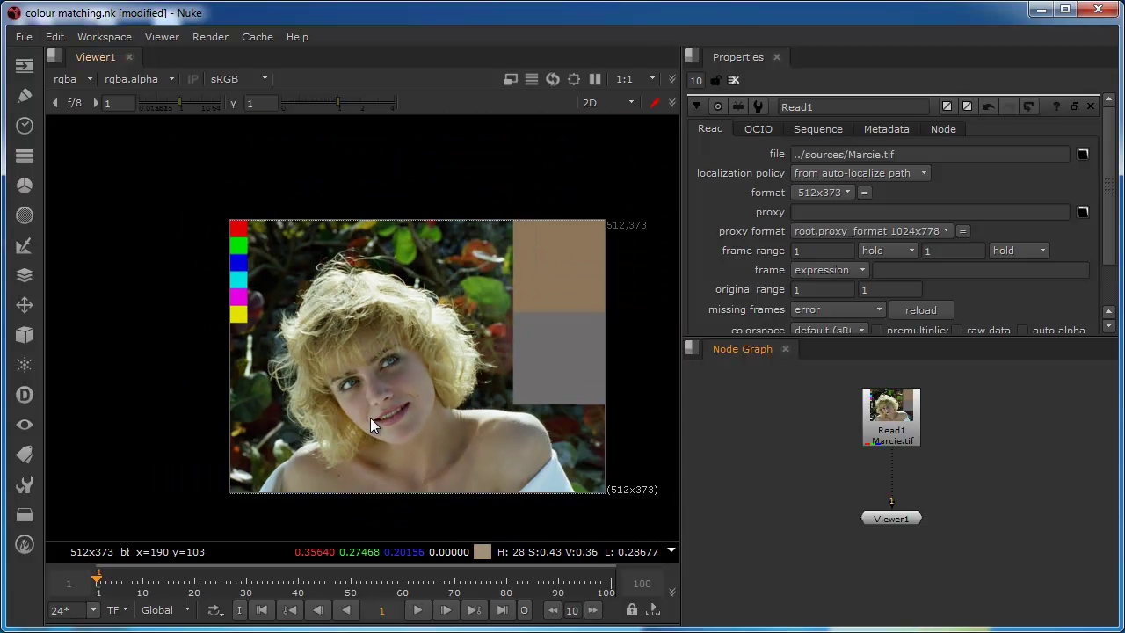
pyautogui.scroll(-1, 370, 418)
pyautogui.scroll(2, 389, 401)
pyautogui.scroll(-1, 351, 402)
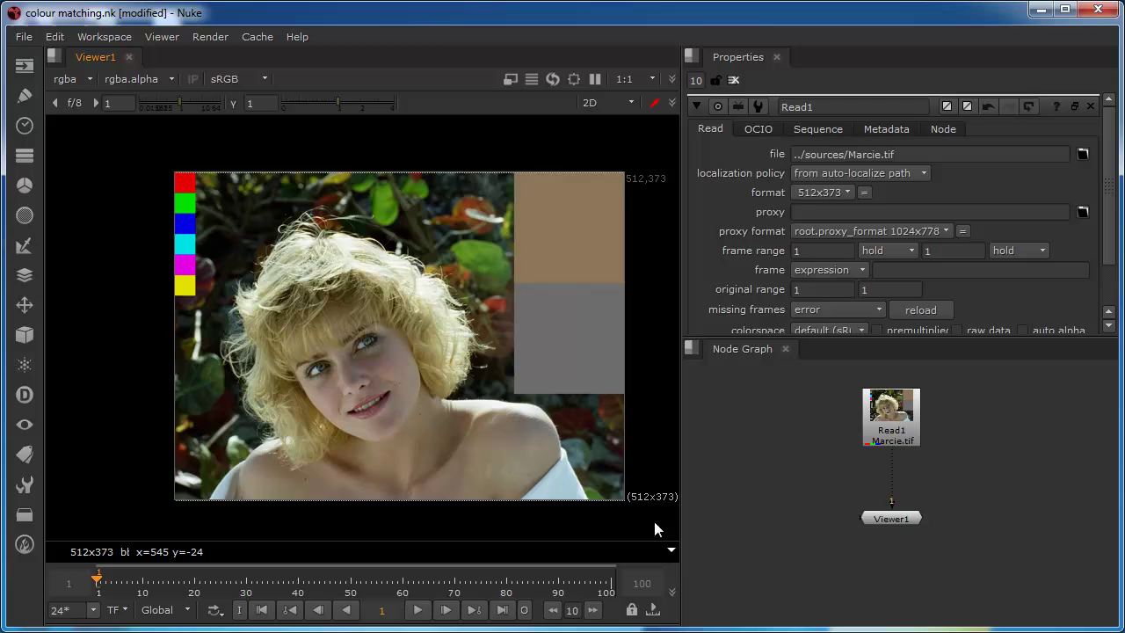
pyautogui.moveTo(654, 523); pyautogui.dragTo(146, 142)
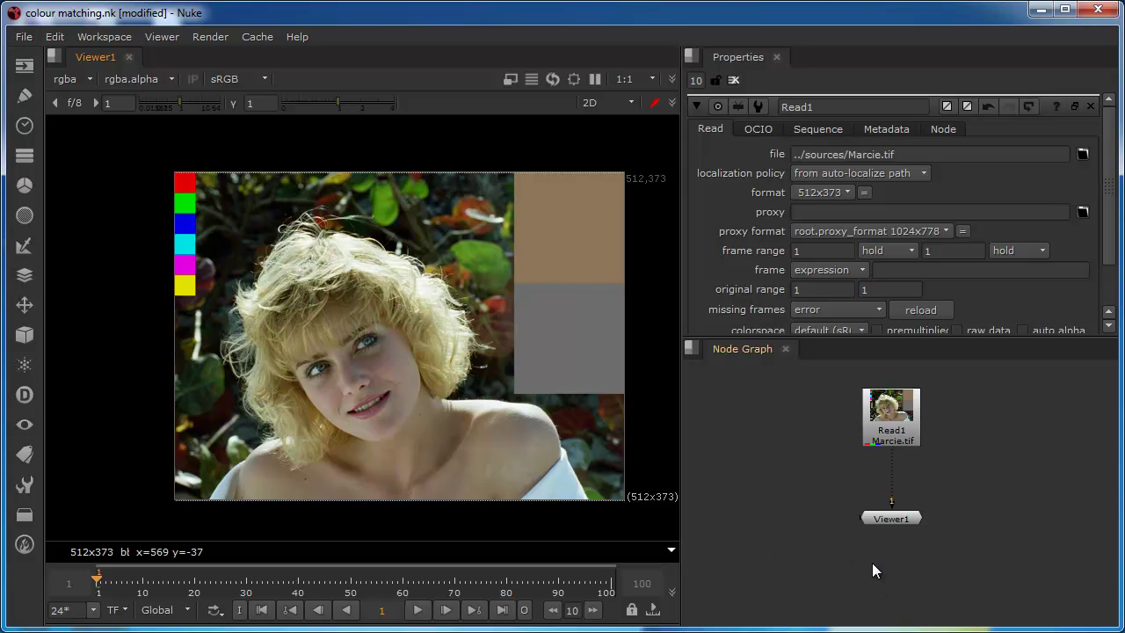
# Add a Grade1 node after Read1 and place it between Read1 and Viewer1.
pyautogui.click(903, 423)
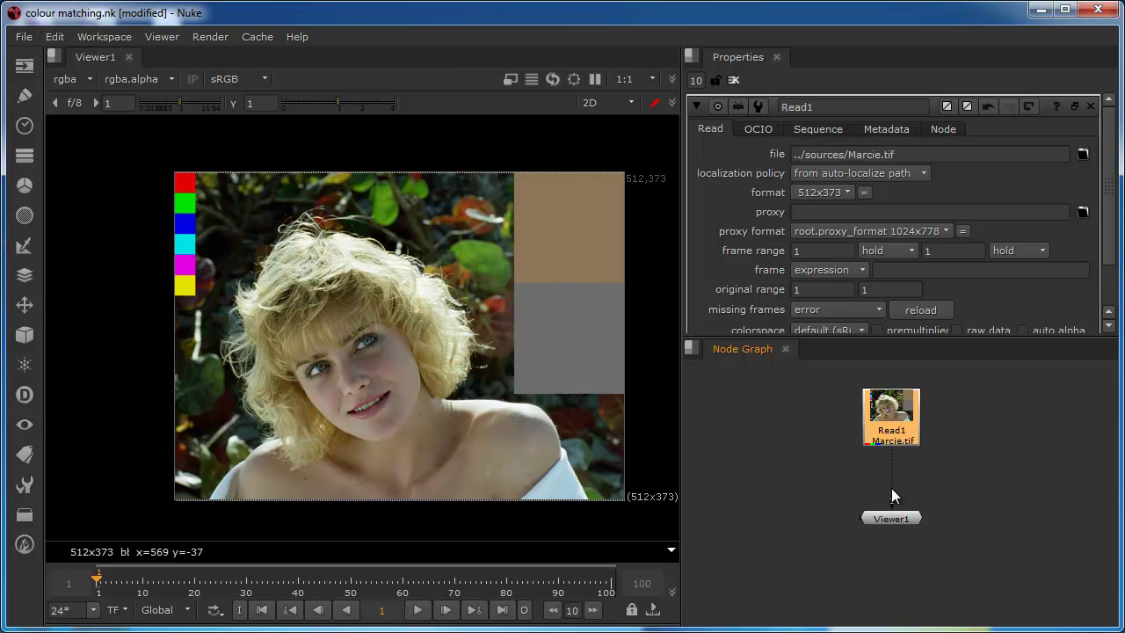
pyautogui.press('g')
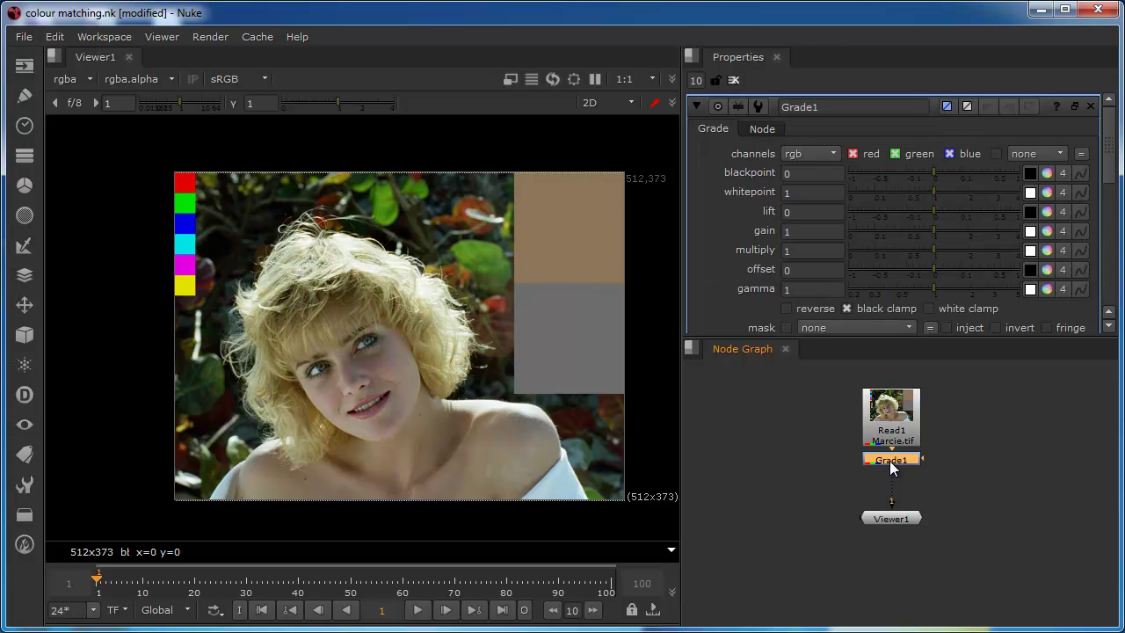
pyautogui.moveTo(890, 467); pyautogui.dragTo(889, 476)
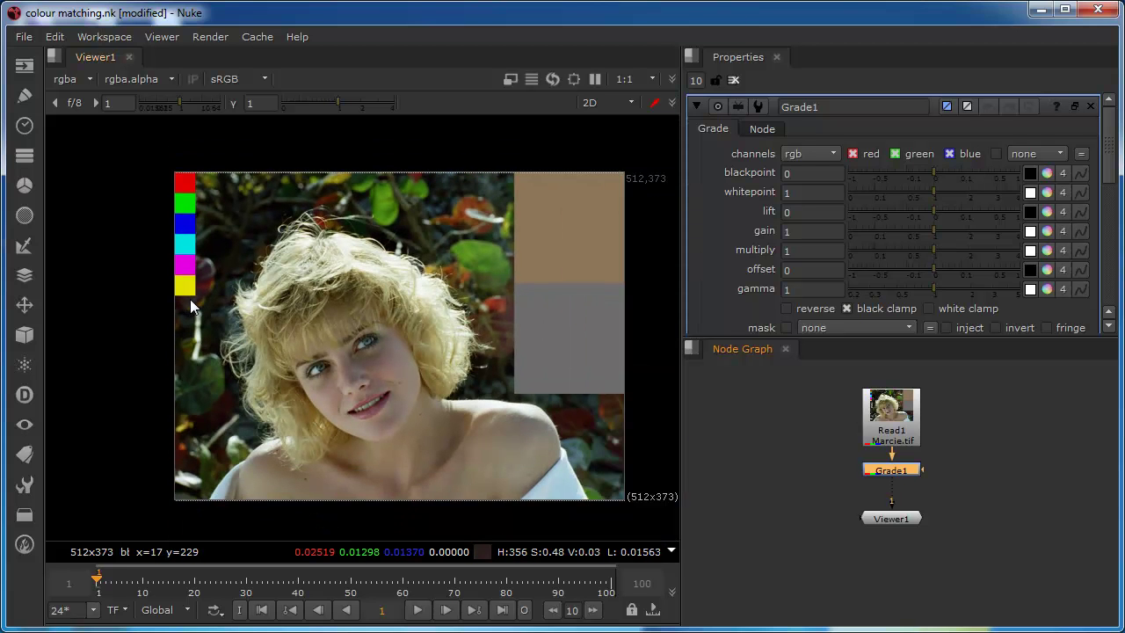
# Zoom in and pan the viewer across the colour bars, hair, face and left edge.
pyautogui.scroll(2, 215, 316)
pyautogui.scroll(1, 221, 306)
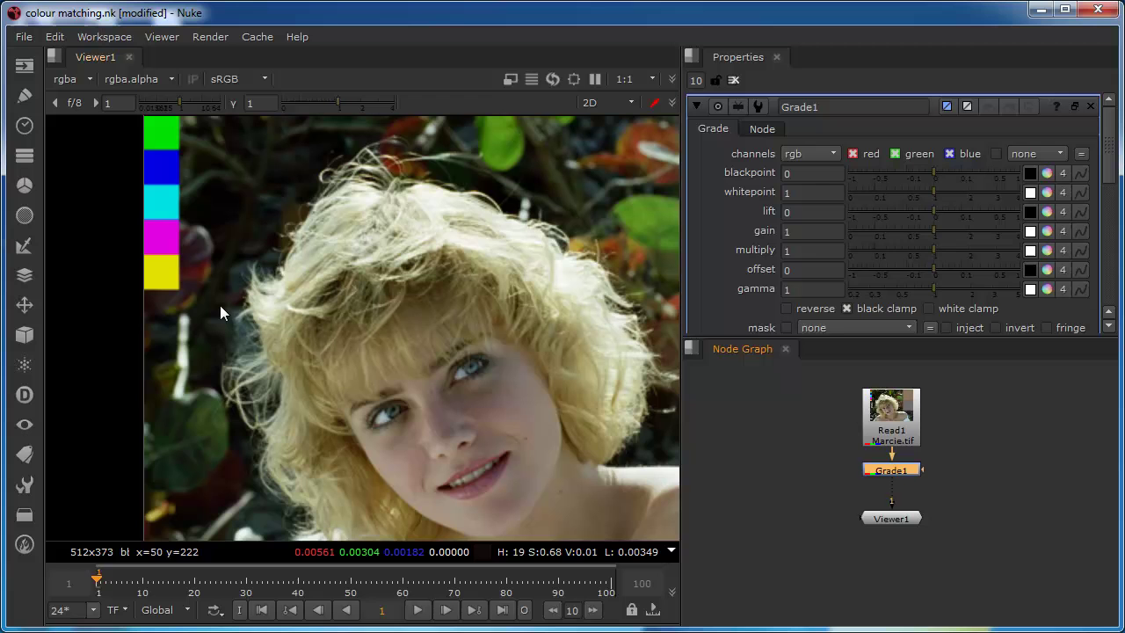
pyautogui.moveTo(525, 184); pyautogui.dragTo(582, 222, button='middle')
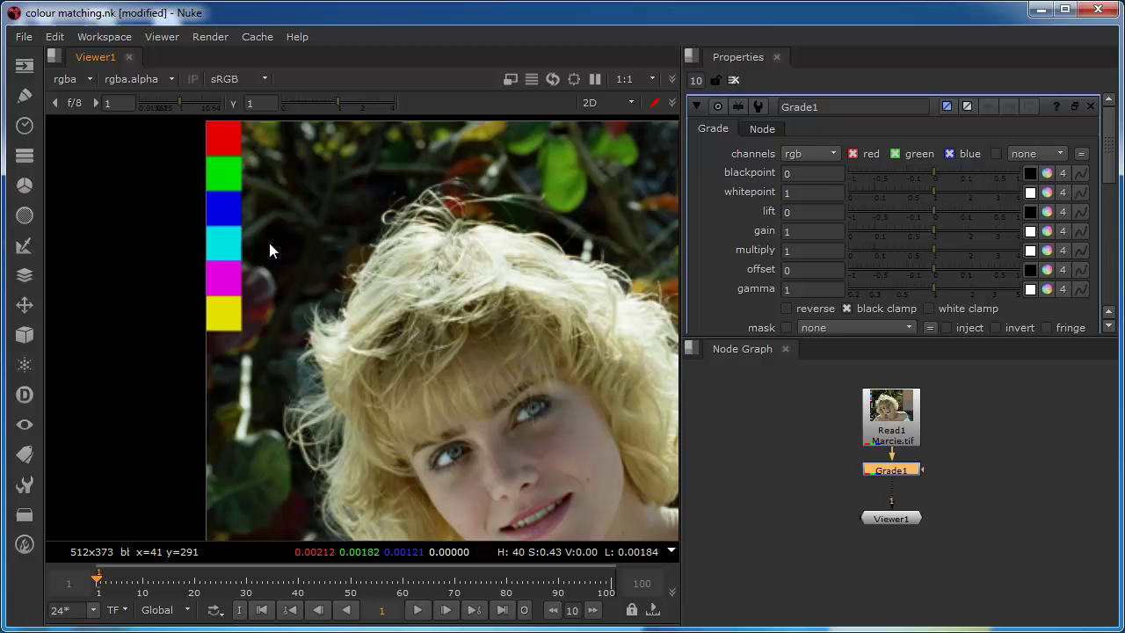
pyautogui.moveTo(566, 412); pyautogui.dragTo(383, 292, button='middle')
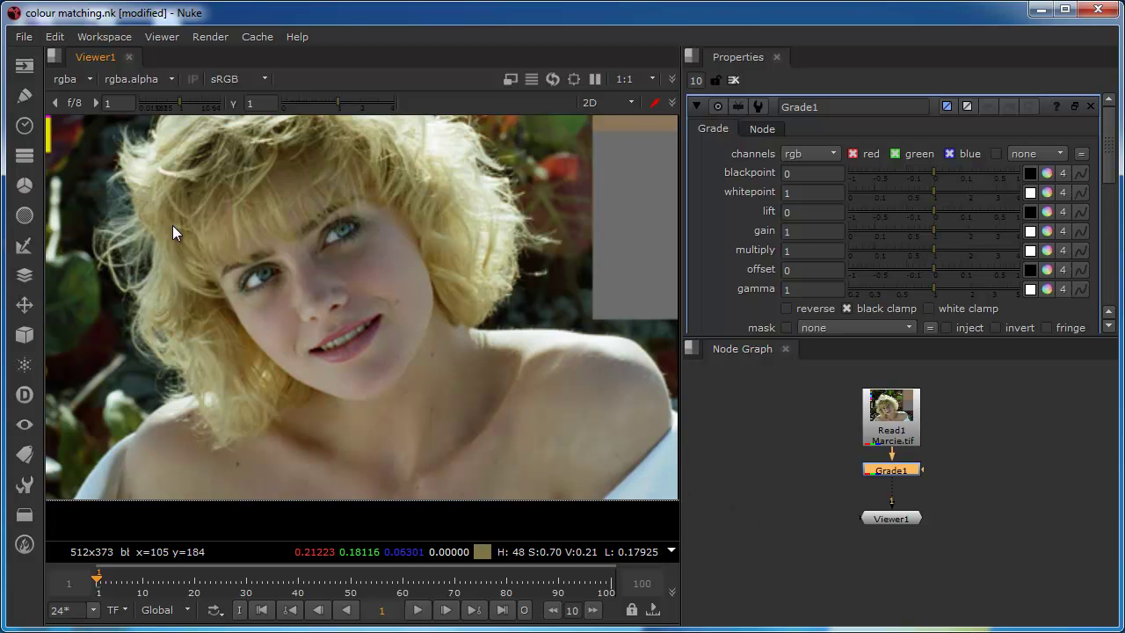
pyautogui.moveTo(173, 225); pyautogui.dragTo(280, 357, button='middle')
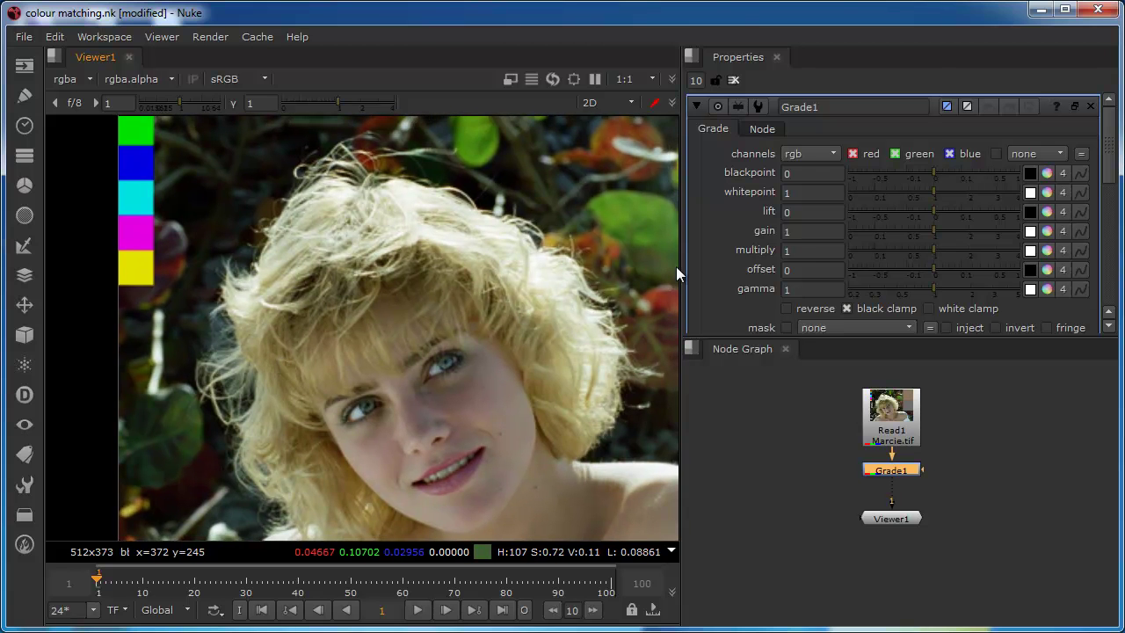
# Sample the dark background as Grade1's blackpoint, giving 0.000895, 0.000946, 0.0006.
pyautogui.click(1030, 173)
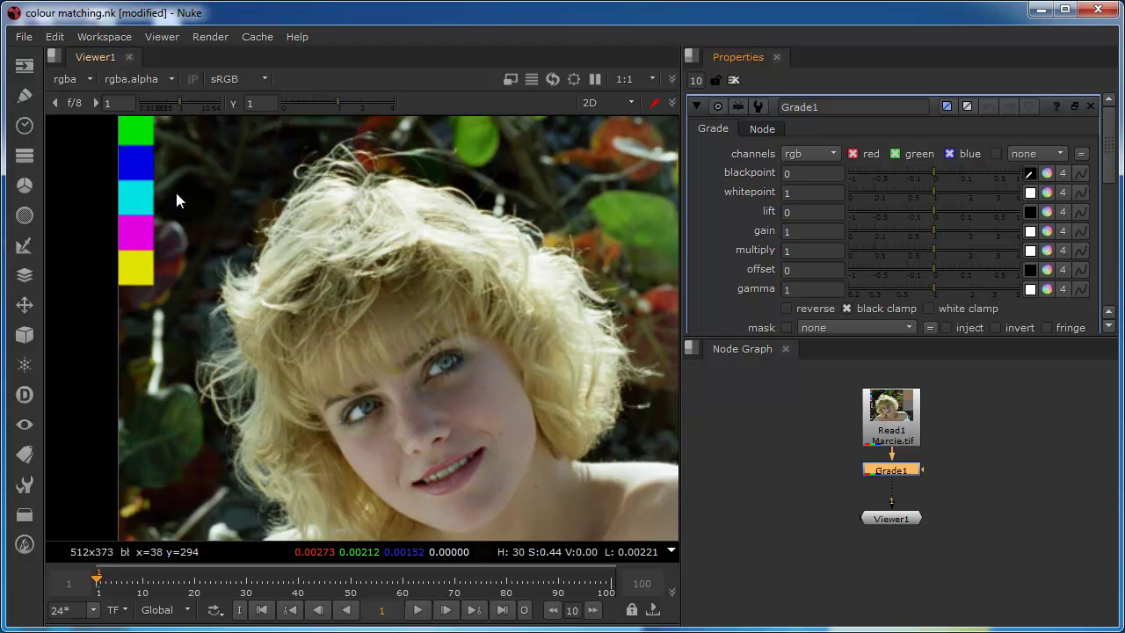
pyautogui.keyDown('ctrl'); pyautogui.keyDown('shift'); pyautogui.moveTo(176, 191); pyautogui.dragTo(192, 205); pyautogui.keyUp('shift'); pyautogui.keyUp('ctrl')
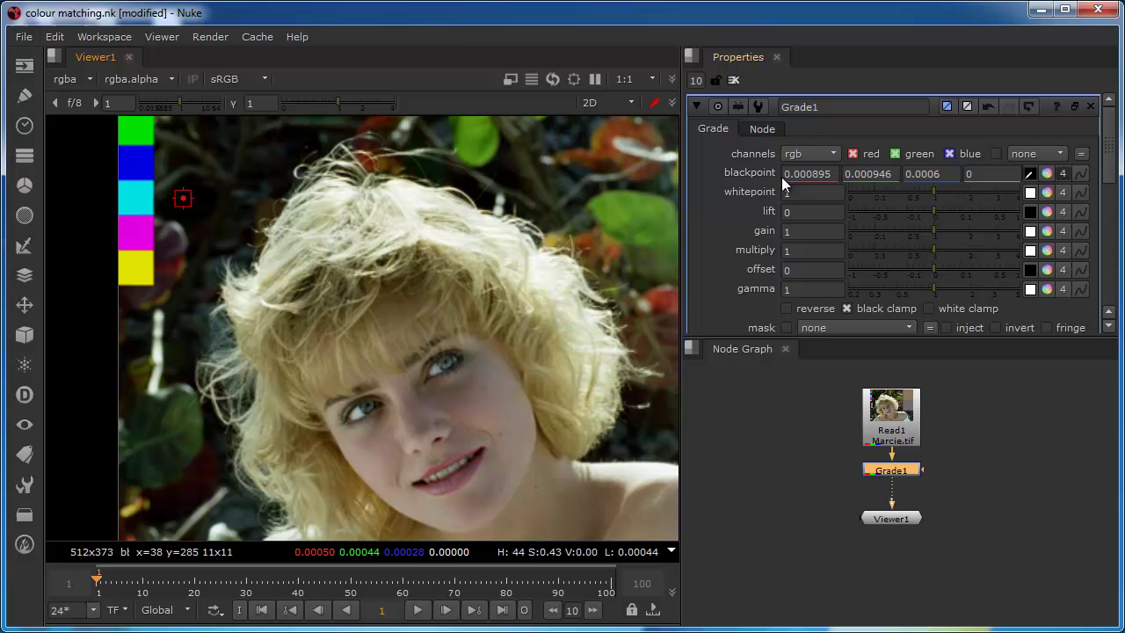
pyautogui.click(1031, 180)
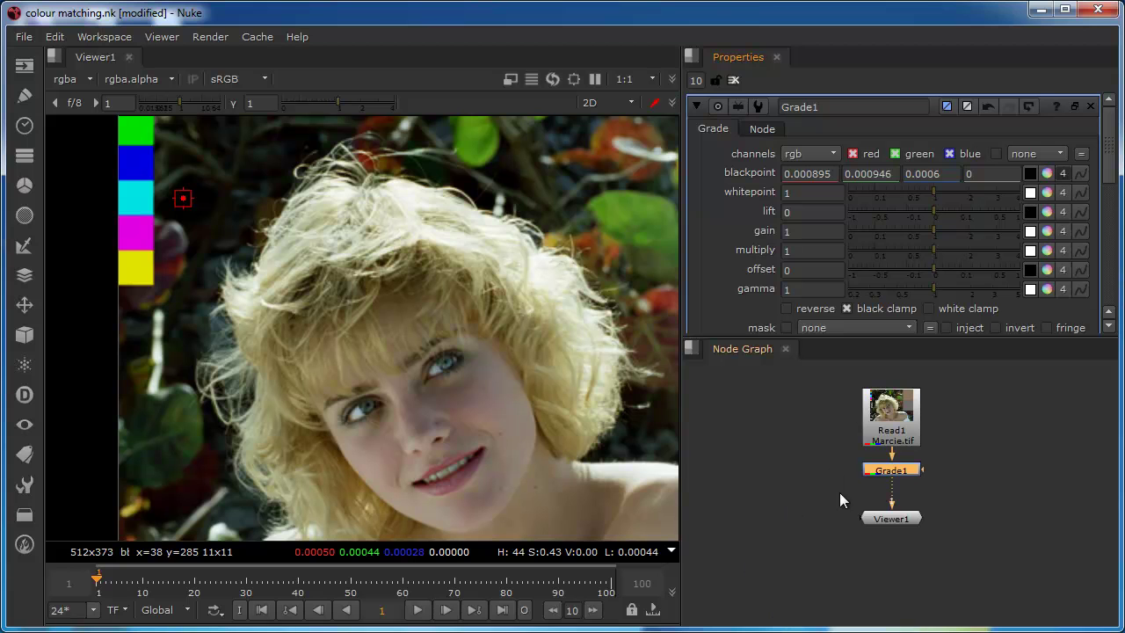
# Toggle Grade1 with D to compare against the ungraded face and shoulder.
pyautogui.click(898, 474)
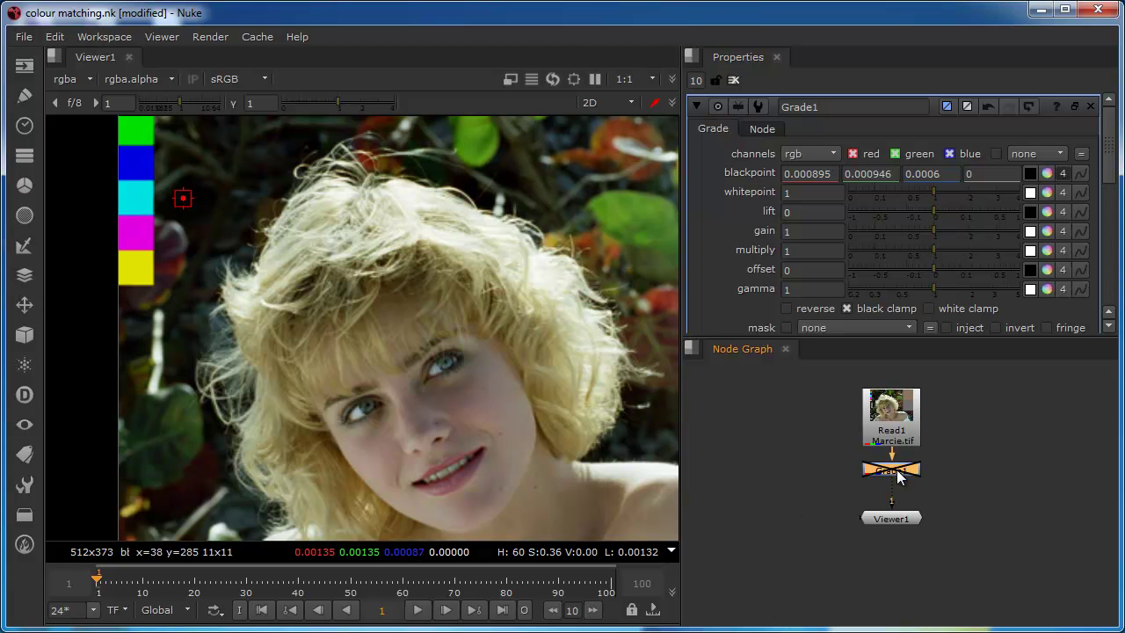
pyautogui.press('d')
pyautogui.press('d')
pyautogui.press('d')
pyautogui.press('d')
pyautogui.press('d')
pyautogui.press('d')
pyautogui.press('d')
pyautogui.press('d')
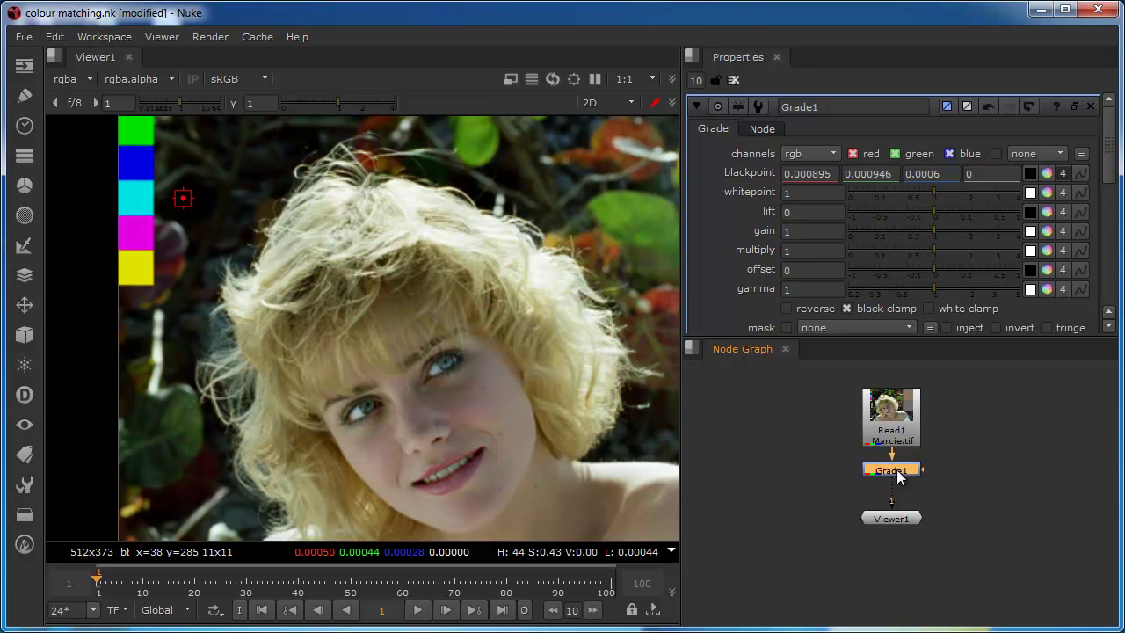
pyautogui.moveTo(584, 409); pyautogui.dragTo(496, 277, button='middle')
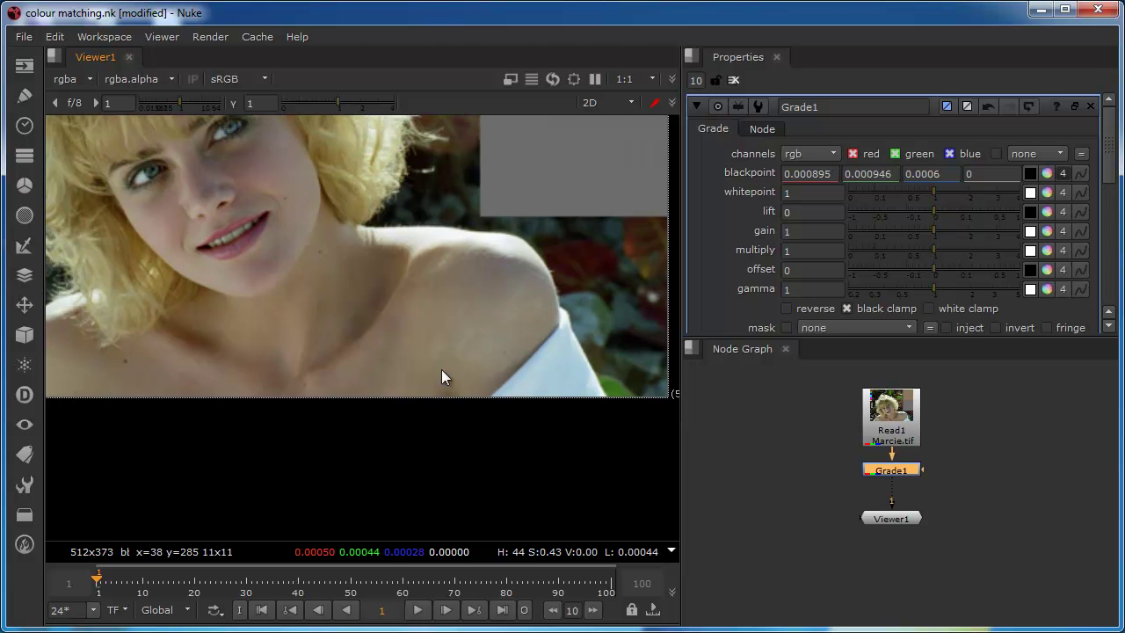
# Sample the white cloth as Grade1's whitepoint (0.405575, 0.602083, 0.691861) and view the whole frame.
pyautogui.click(1029, 194)
pyautogui.keyDown('ctrl'); pyautogui.keyDown('shift'); pyautogui.moveTo(516, 384); pyautogui.dragTo(595, 397); pyautogui.keyUp('shift'); pyautogui.keyUp('ctrl')
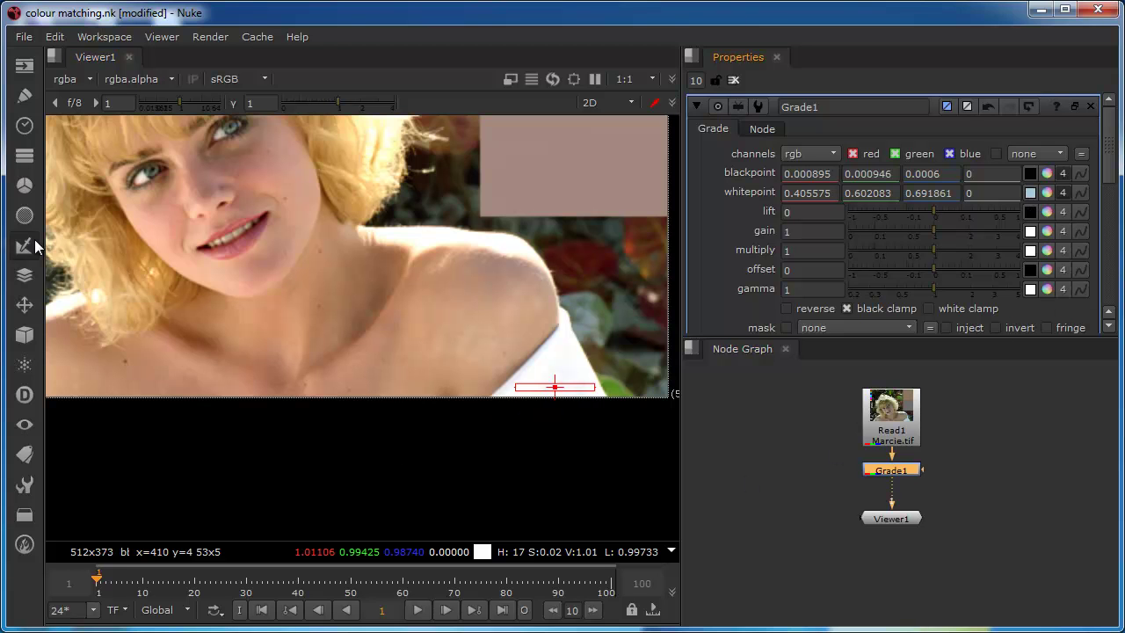
pyautogui.scroll(-3, 192, 244)
pyautogui.moveTo(167, 229); pyautogui.dragTo(287, 347, button='middle')
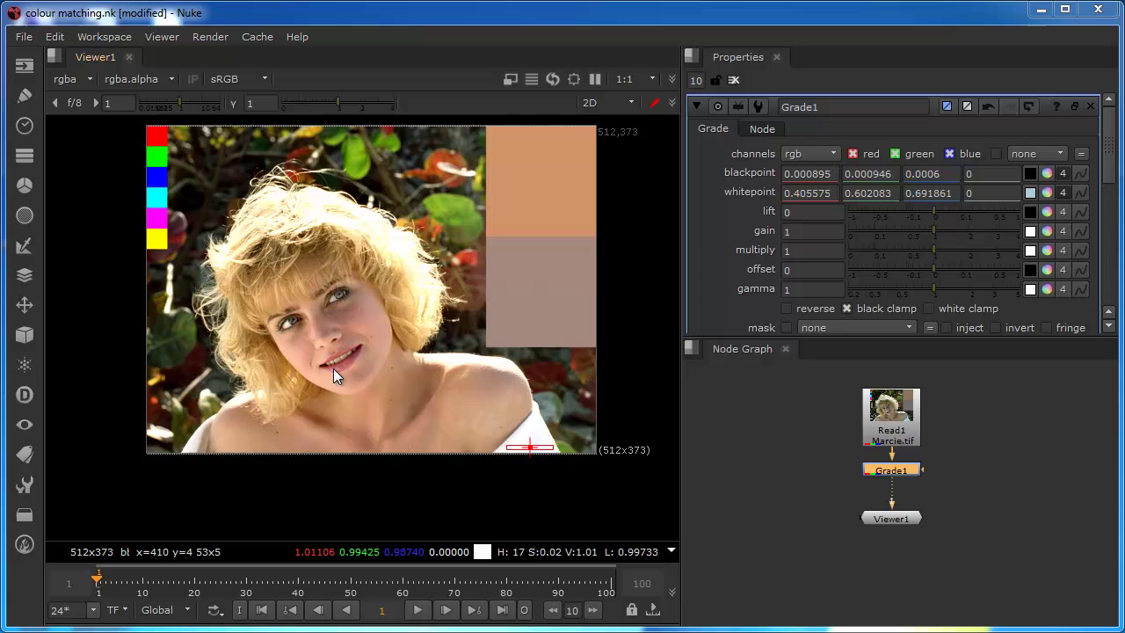
# Zoom into the face and sample a 20x19 cheek patch reading 0.62150, 0.31352, 0.23106.
pyautogui.scroll(5, 383, 379)
pyautogui.scroll(-2, 373, 374)
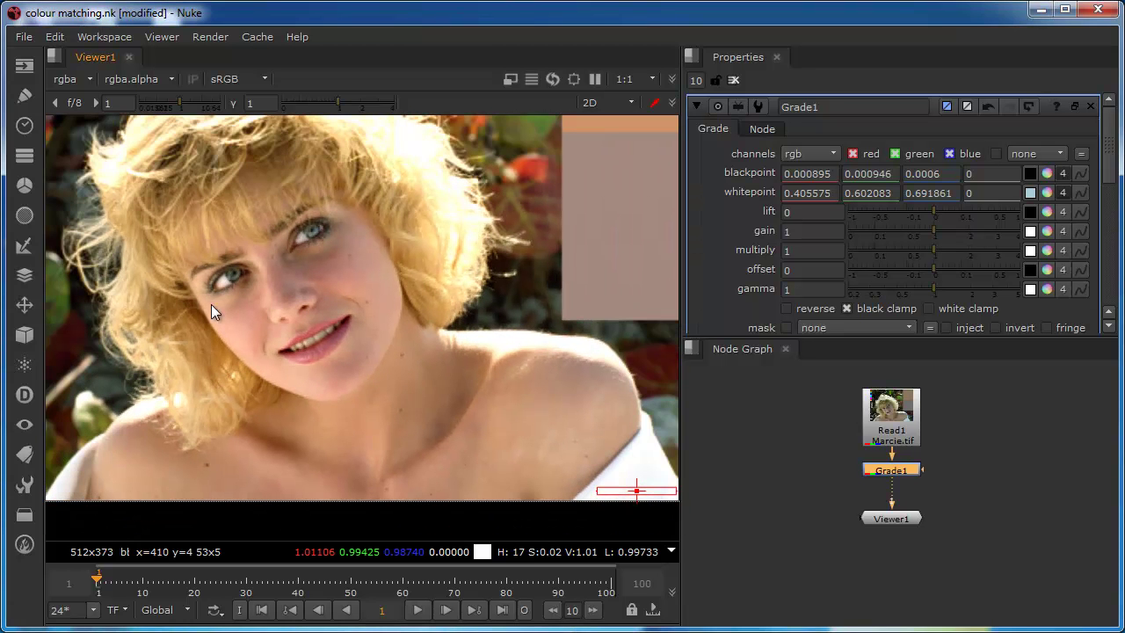
pyautogui.scroll(3, 341, 299)
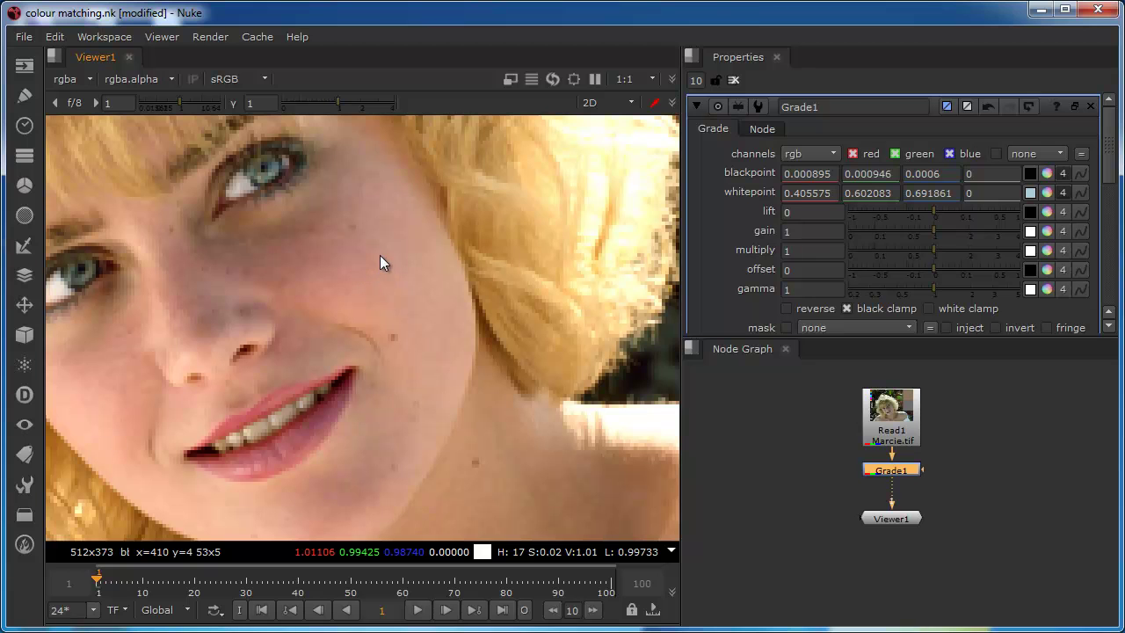
pyautogui.keyDown('ctrl'); pyautogui.keyDown('shift'); pyautogui.moveTo(361, 245); pyautogui.dragTo(429, 309); pyautogui.keyUp('shift'); pyautogui.keyUp('ctrl')
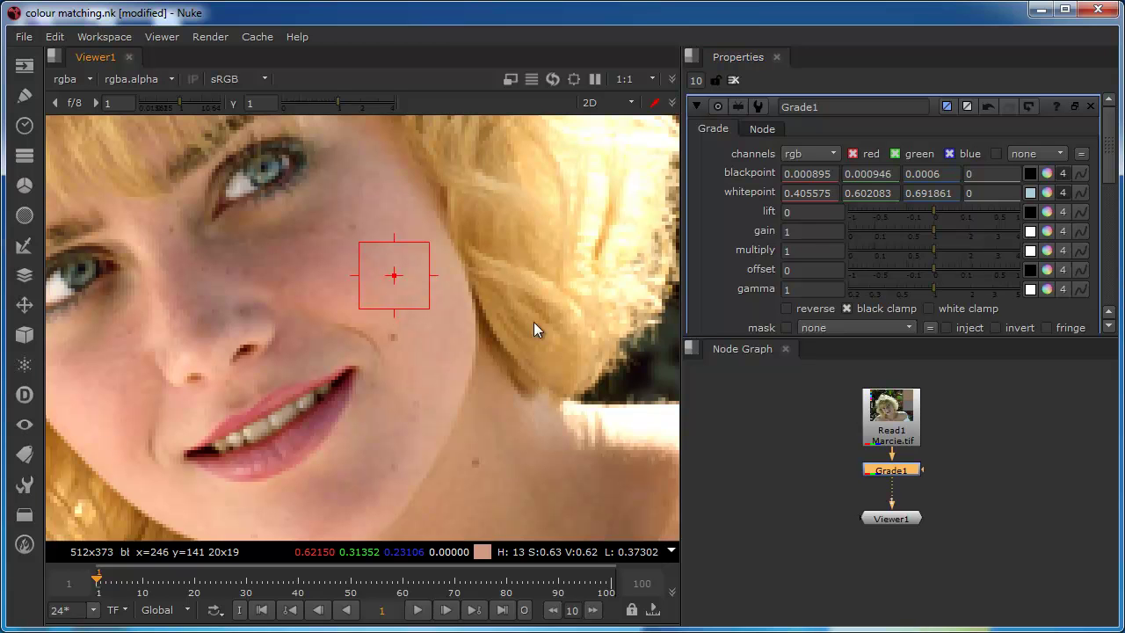
pyautogui.click(1030, 231)
pyautogui.click(1030, 232)
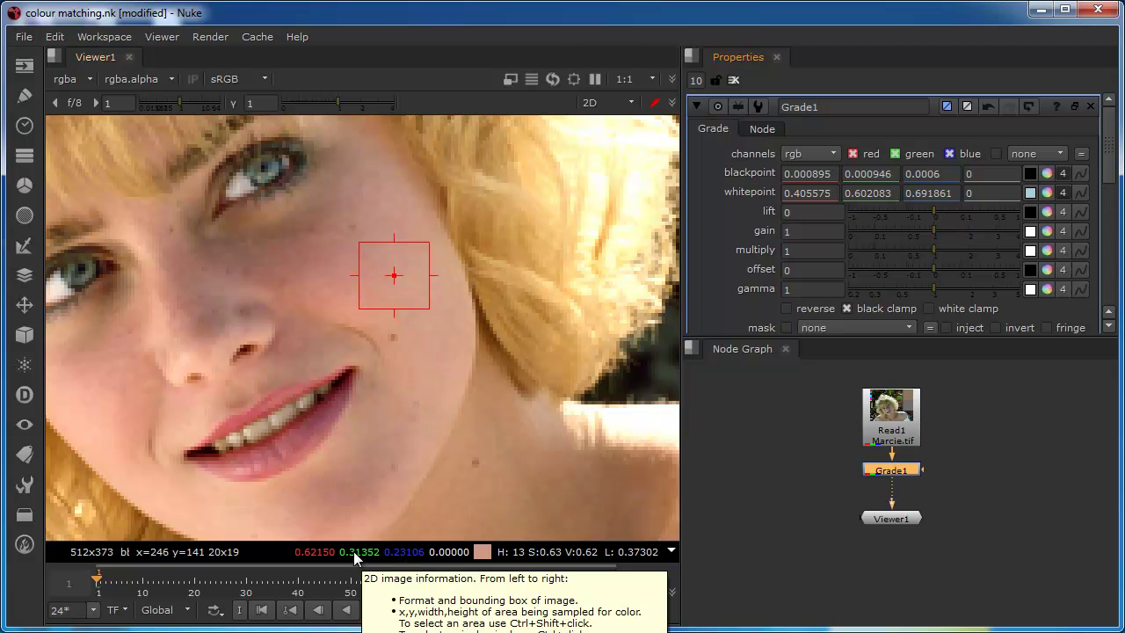
# Set Grade1's gain to red 0.5 and blue 1.35, leaving green at 1.
pyautogui.click(1030, 232)
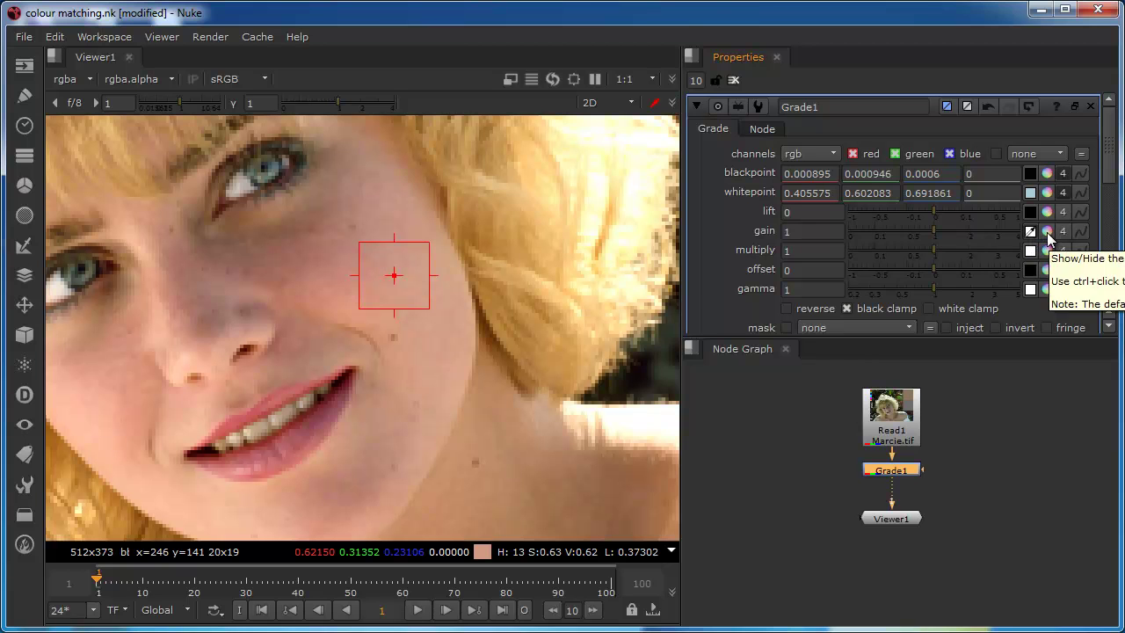
pyautogui.click(1048, 234)
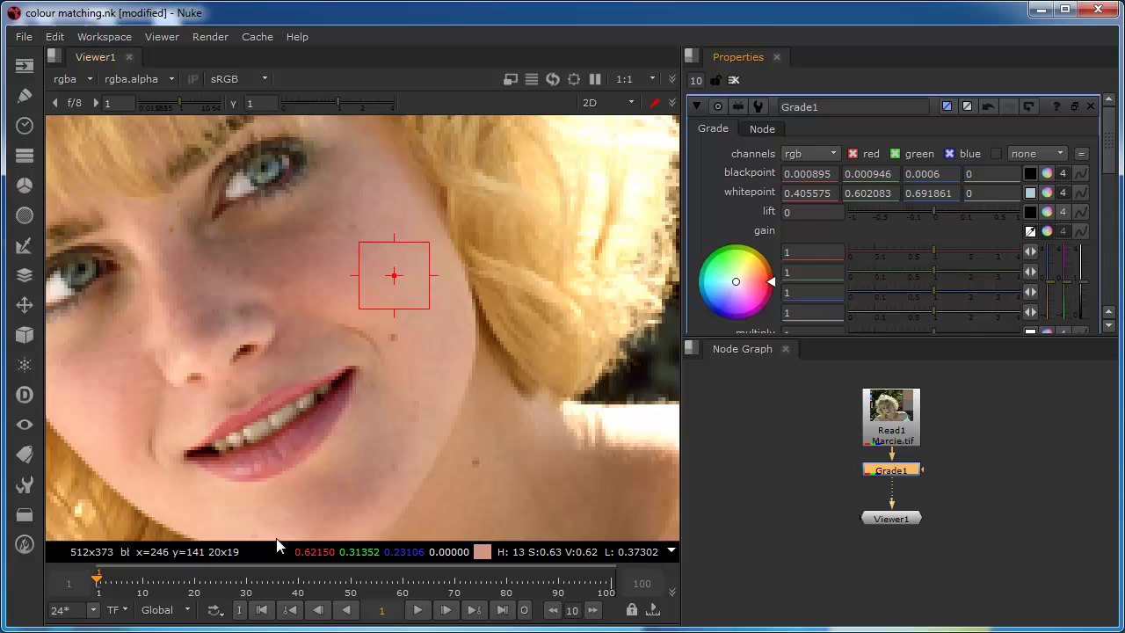
pyautogui.moveTo(931, 253); pyautogui.dragTo(909, 261)
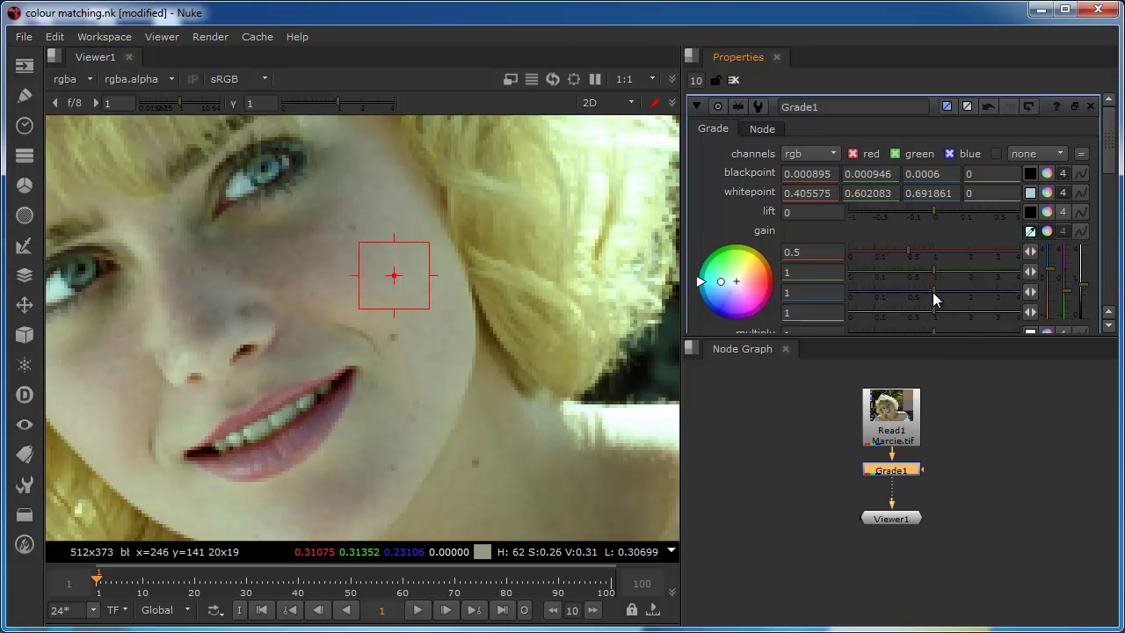
pyautogui.moveTo(933, 291); pyautogui.dragTo(948, 297)
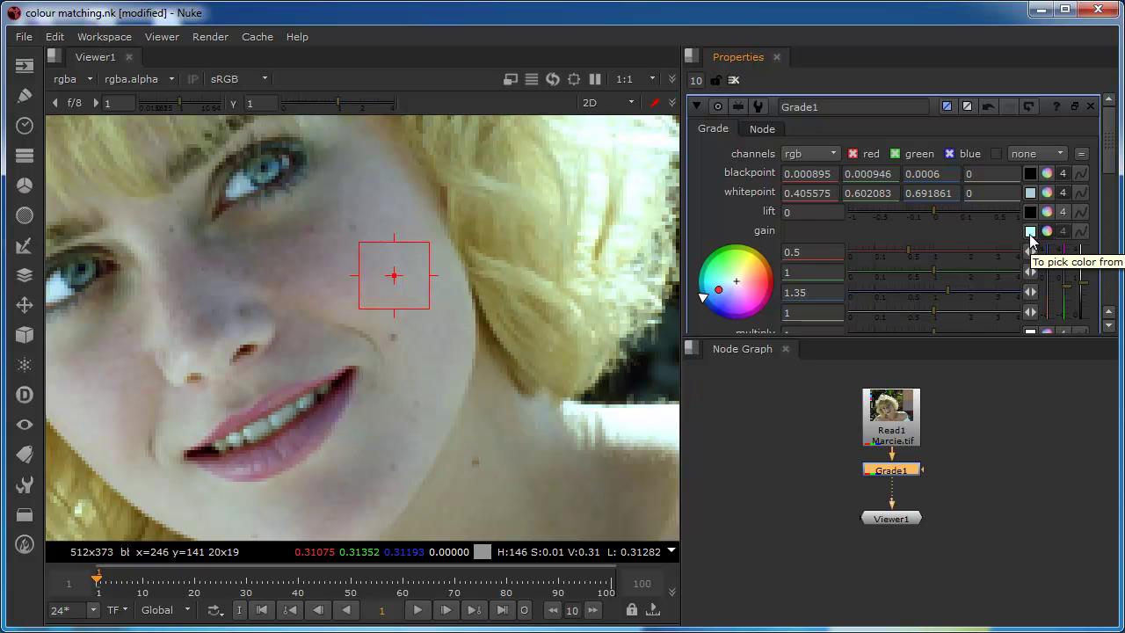
pyautogui.scroll(-5, 254, 382)
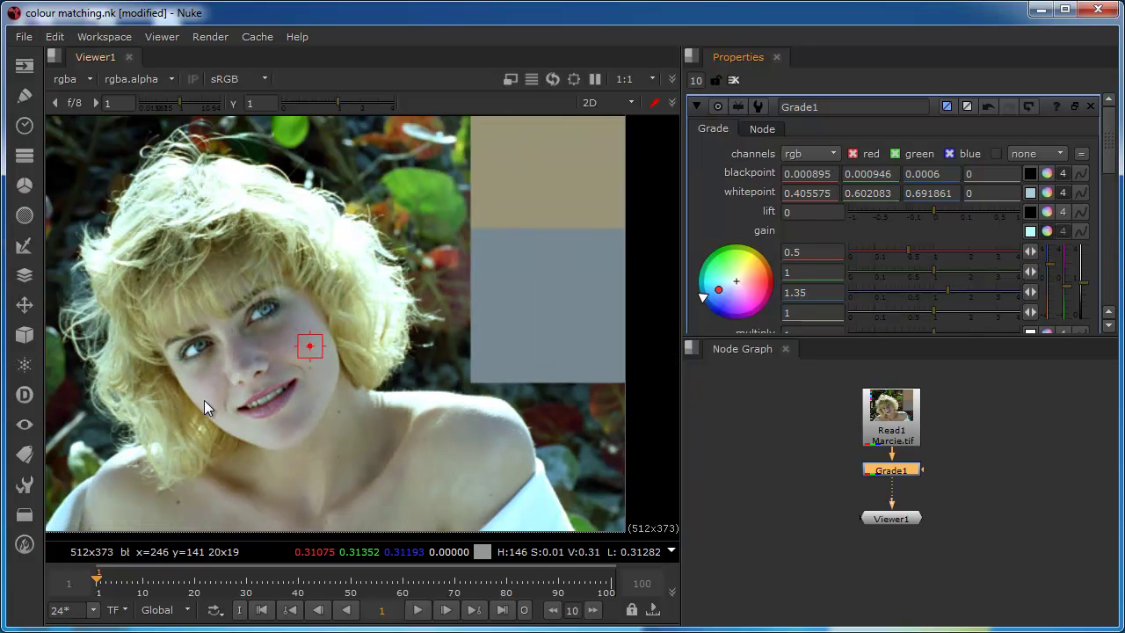
pyautogui.moveTo(204, 400); pyautogui.dragTo(317, 377, button='middle')
pyautogui.scroll(3, 383, 409)
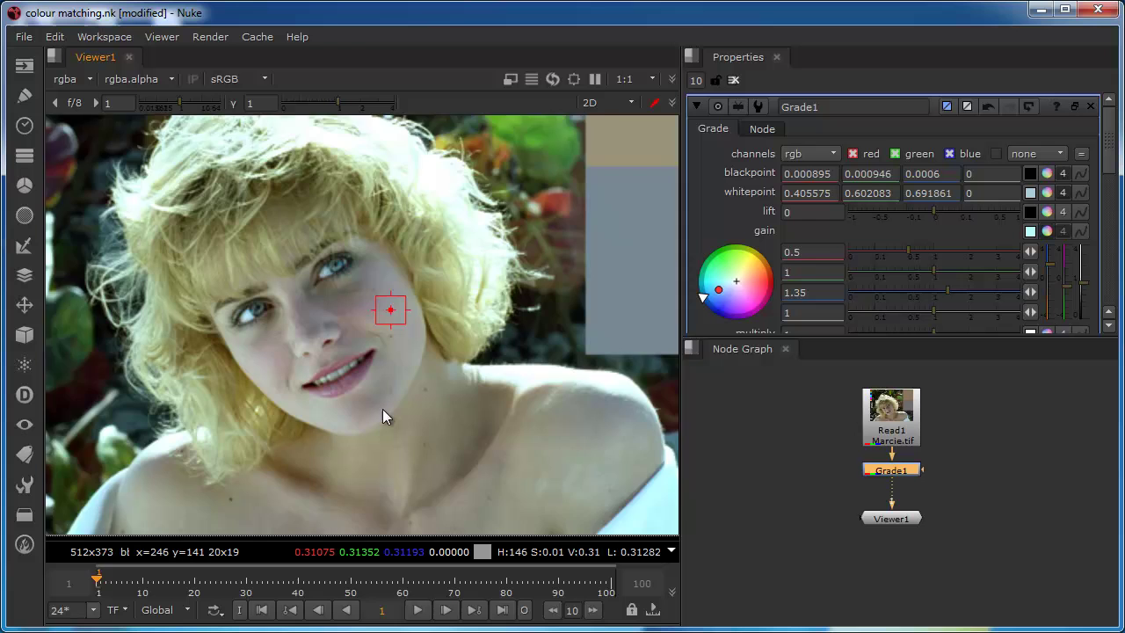
pyautogui.scroll(-2, 383, 408)
pyautogui.scroll(1, 386, 393)
pyautogui.moveTo(1107, 159); pyautogui.dragTo(1108, 187)
pyautogui.moveTo(936, 252); pyautogui.dragTo(917, 250)
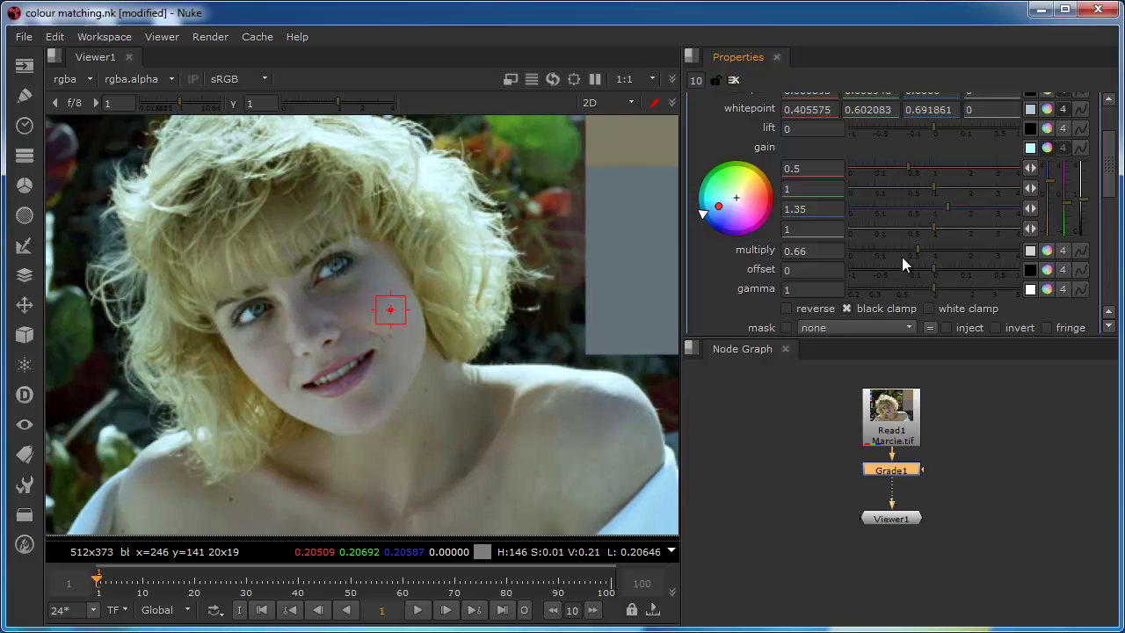
pyautogui.hotkey('ctrl', 'z')
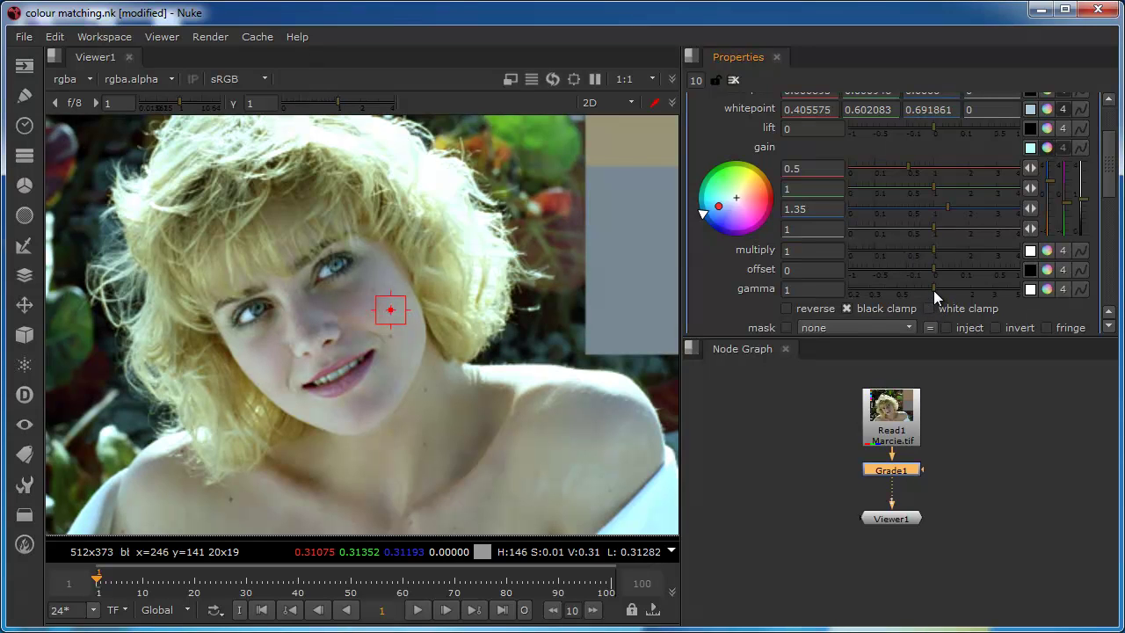
pyautogui.moveTo(934, 289); pyautogui.dragTo(926, 288)
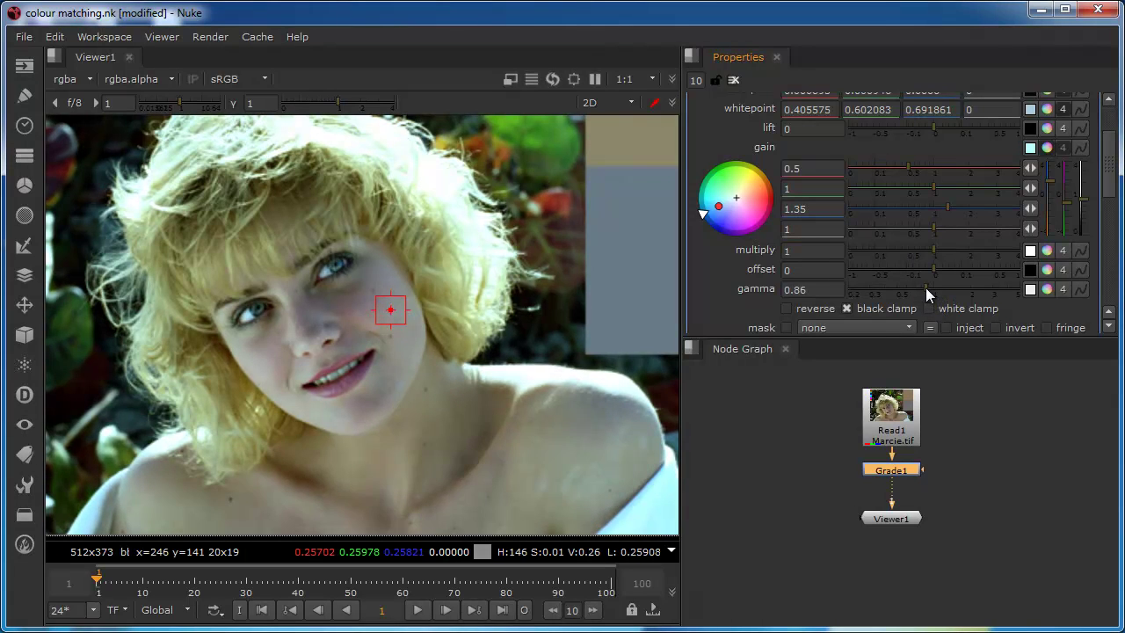
pyautogui.hotkey('ctrl', 'z')
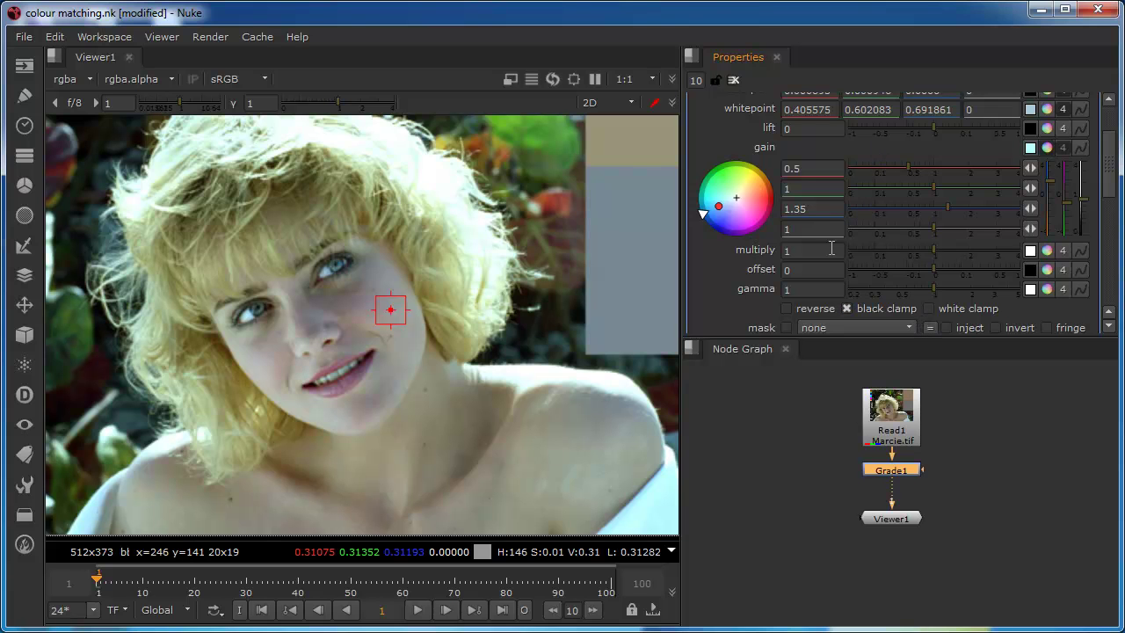
pyautogui.scroll(-2, 283, 359)
# Zoom the Viewer and nudge Grade1 slightly lower between Read1 and Viewer1.
pyautogui.scroll(3, 217, 350)
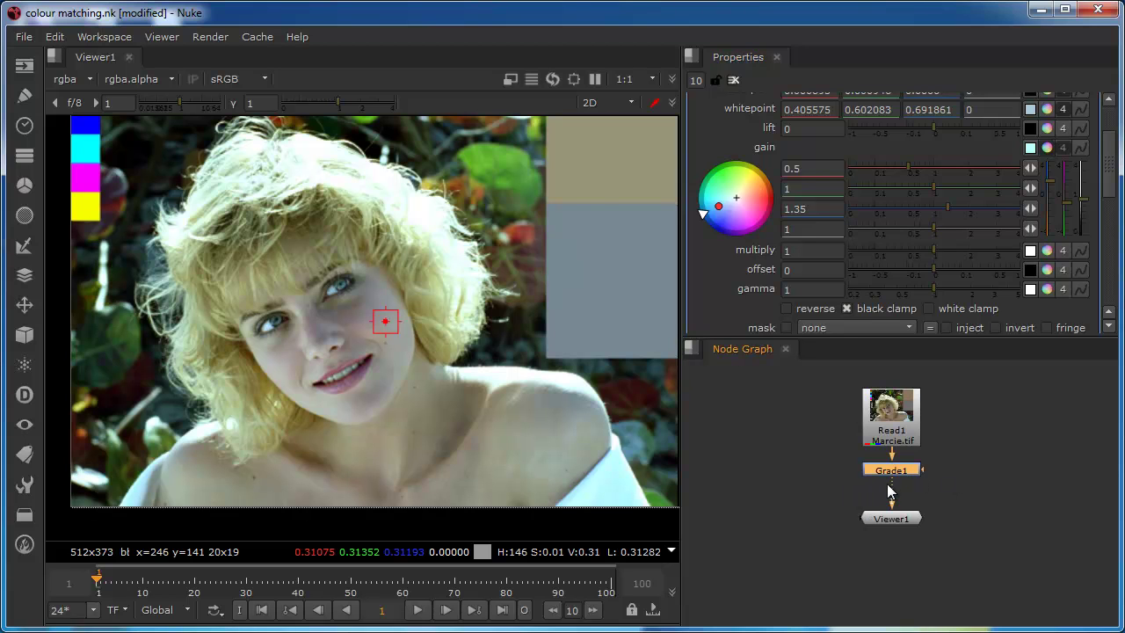
pyautogui.moveTo(891, 480); pyautogui.dragTo(890, 484)
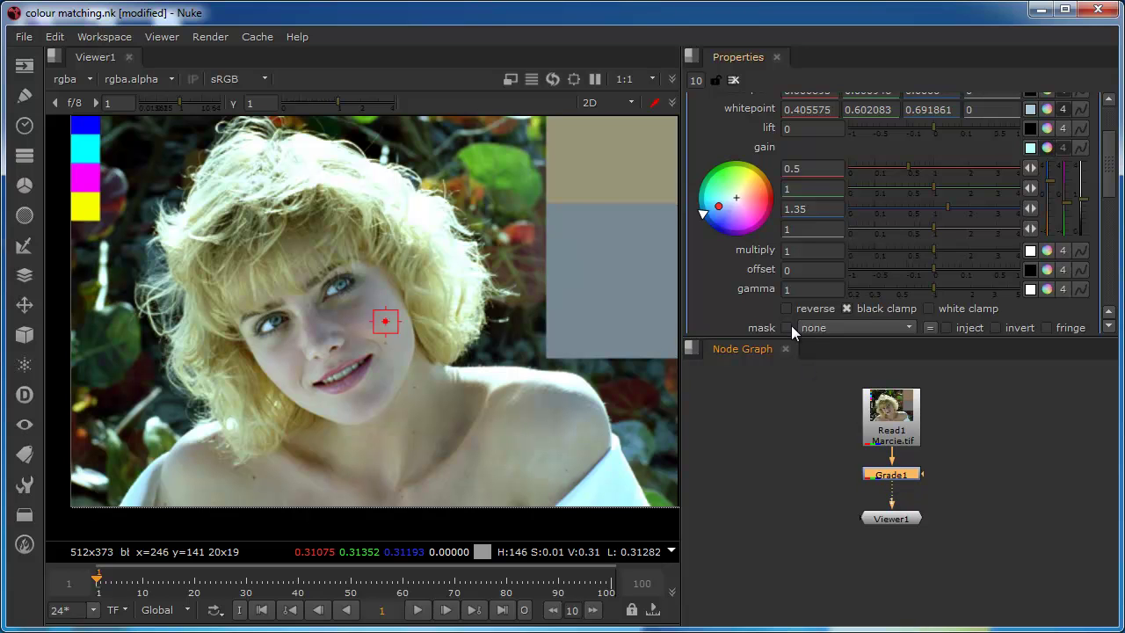